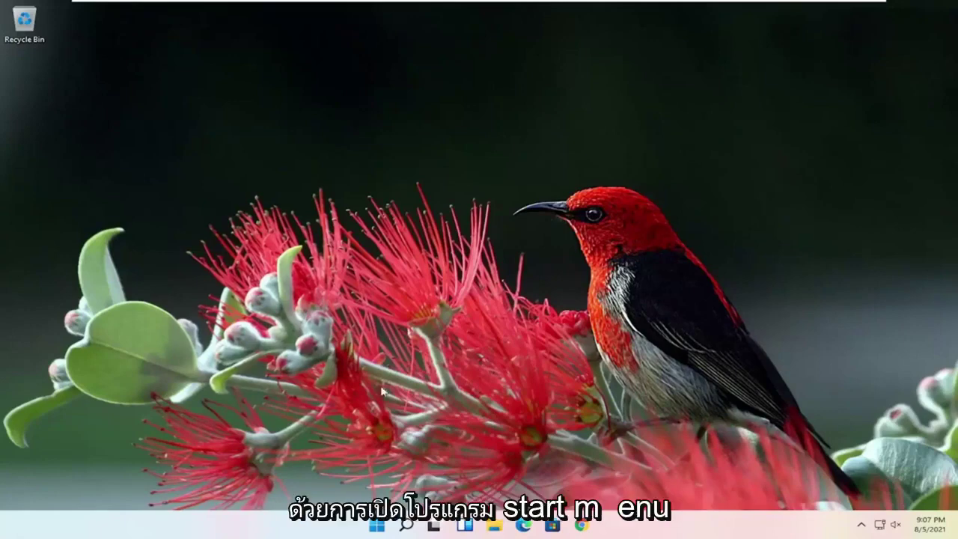
Restart the PC into the advanced startup recovery environment
{"action": "left_click", "coordinate": [377, 526]}
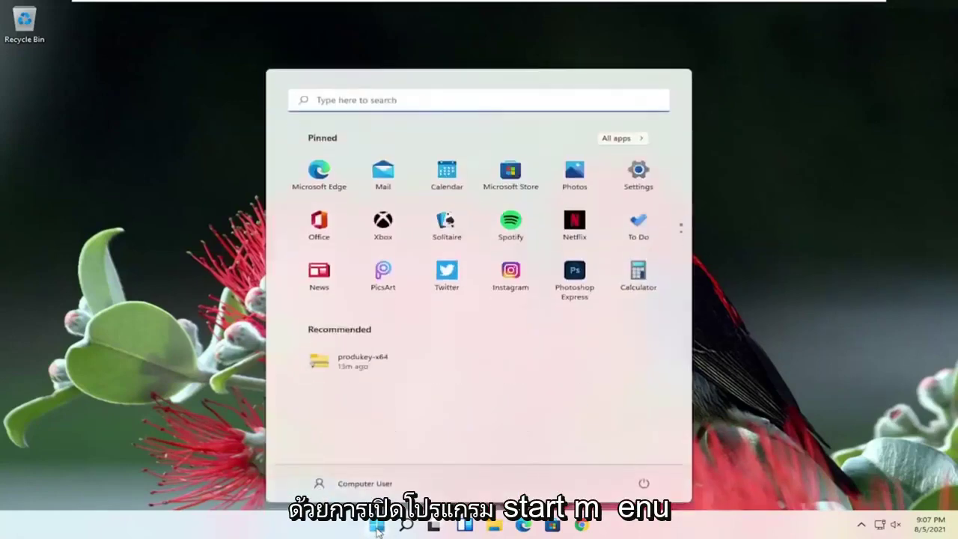
{"action": "left_click", "coordinate": [642, 485]}
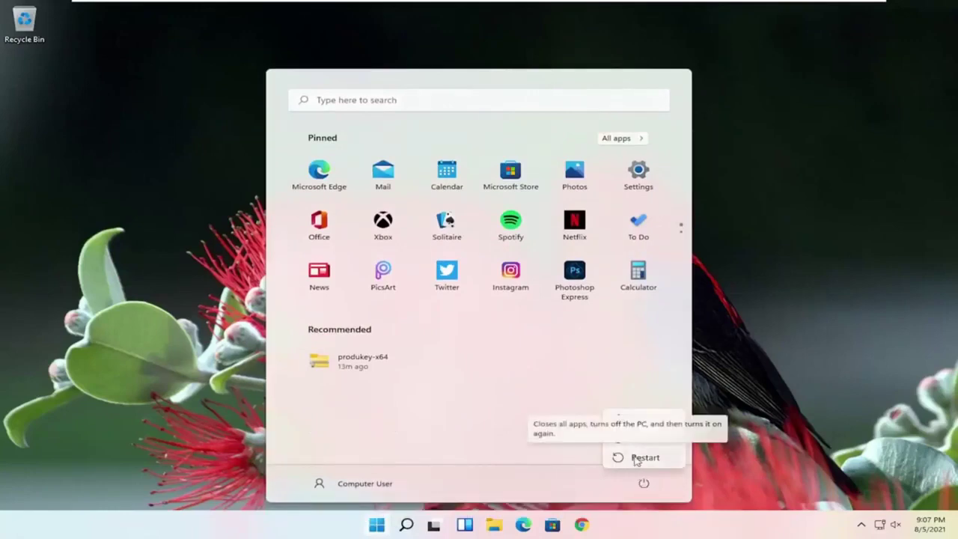
{"action": "left_click", "coordinate": [635, 458], "text": "shift"}
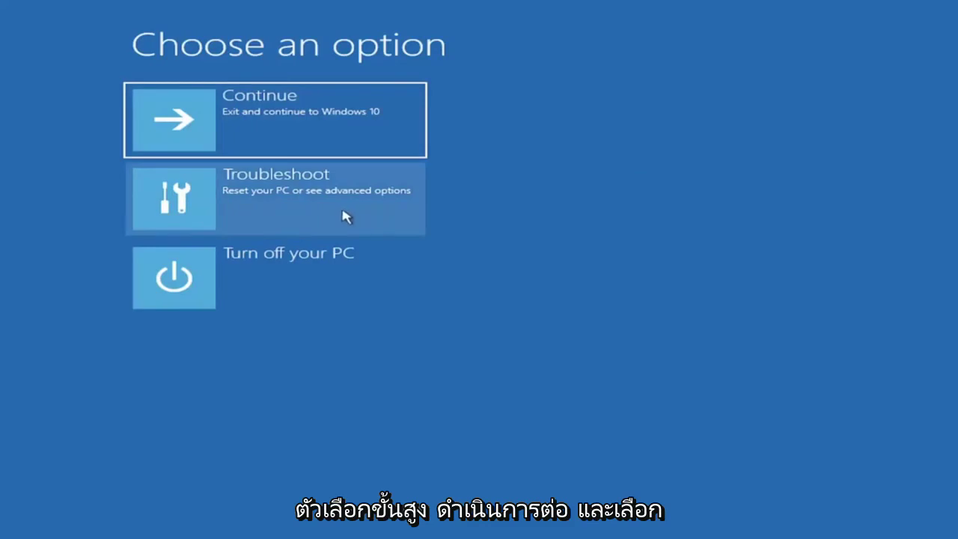
Restart through the advanced troubleshooting Startup Settings with Safe Mode with Networking enabled, and close the browser window that opens
{"action": "left_click", "coordinate": [264, 203]}
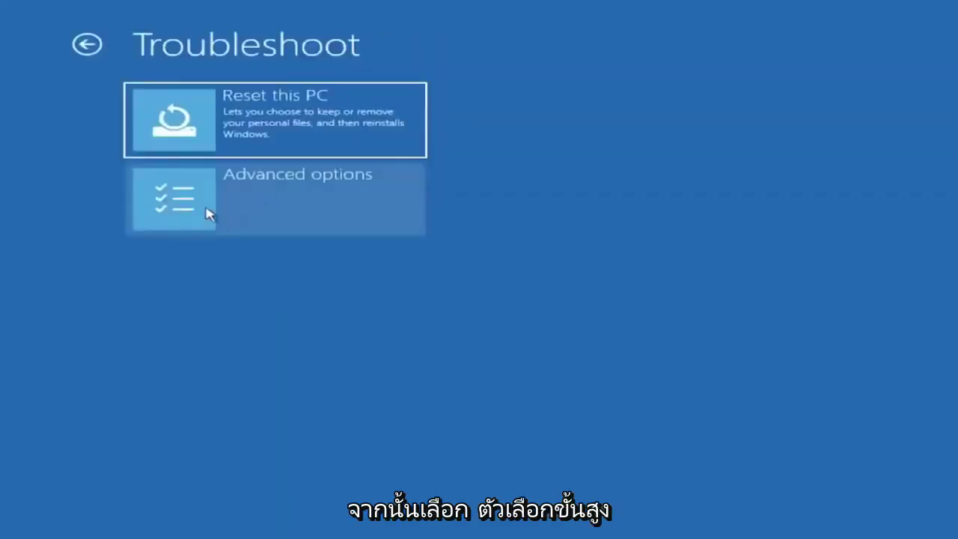
{"action": "left_click", "coordinate": [293, 203]}
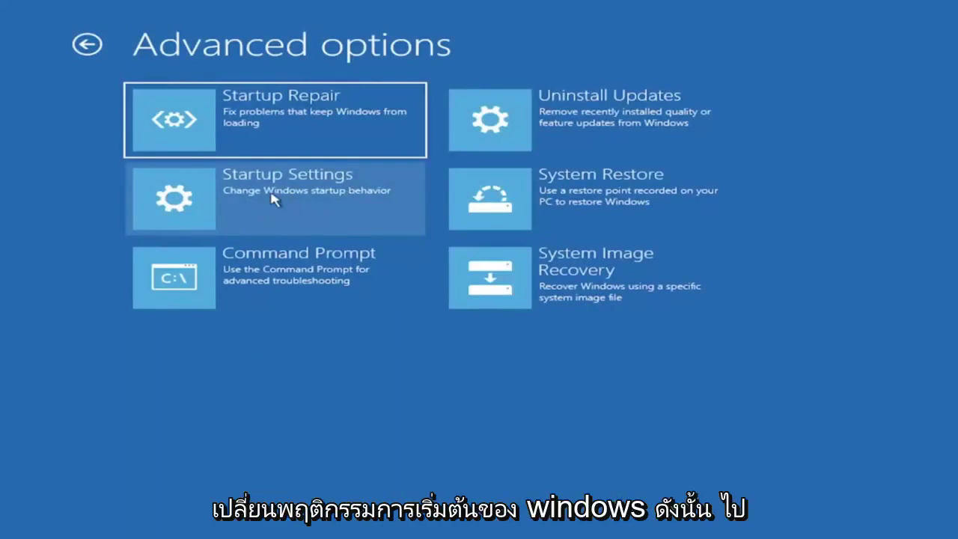
{"action": "left_click", "coordinate": [271, 195]}
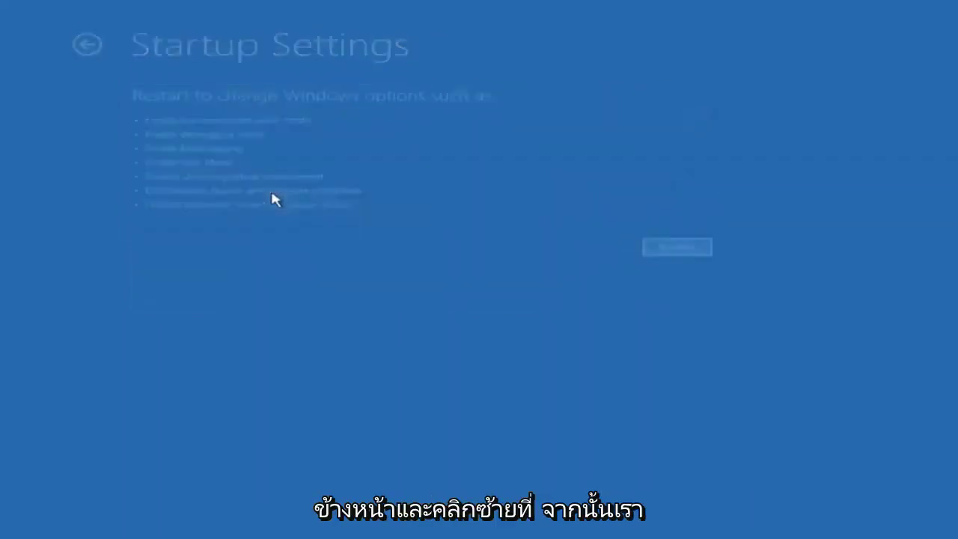
{"action": "left_click", "coordinate": [682, 251]}
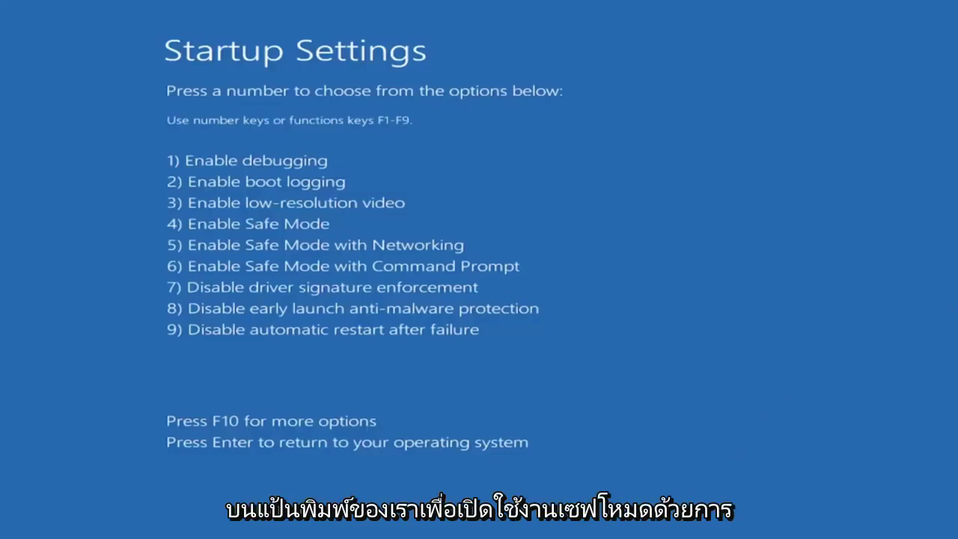
{"action": "key", "text": "F5"}
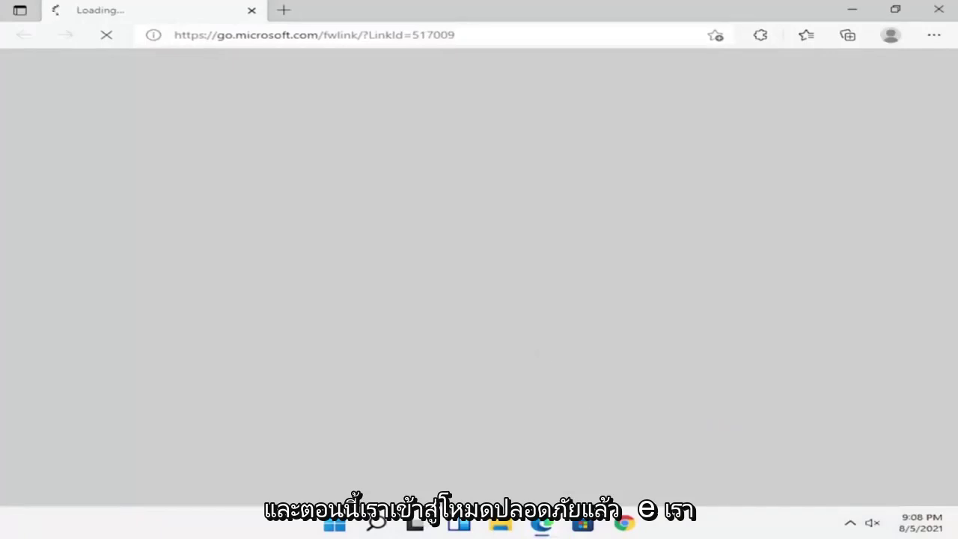
{"action": "left_click", "coordinate": [939, 9]}
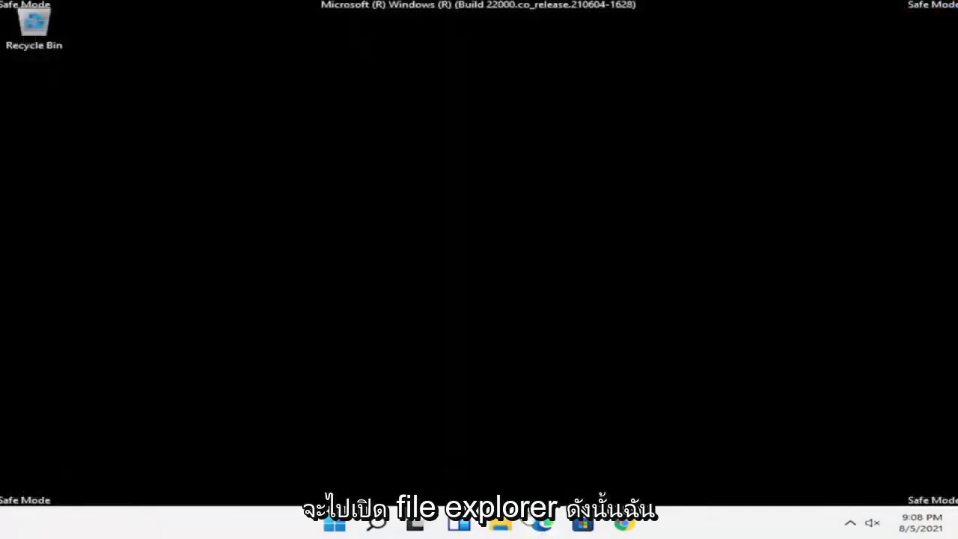
Open the Windows folder on Local Disk (C:) in File Explorer
{"action": "left_click", "coordinate": [503, 525]}
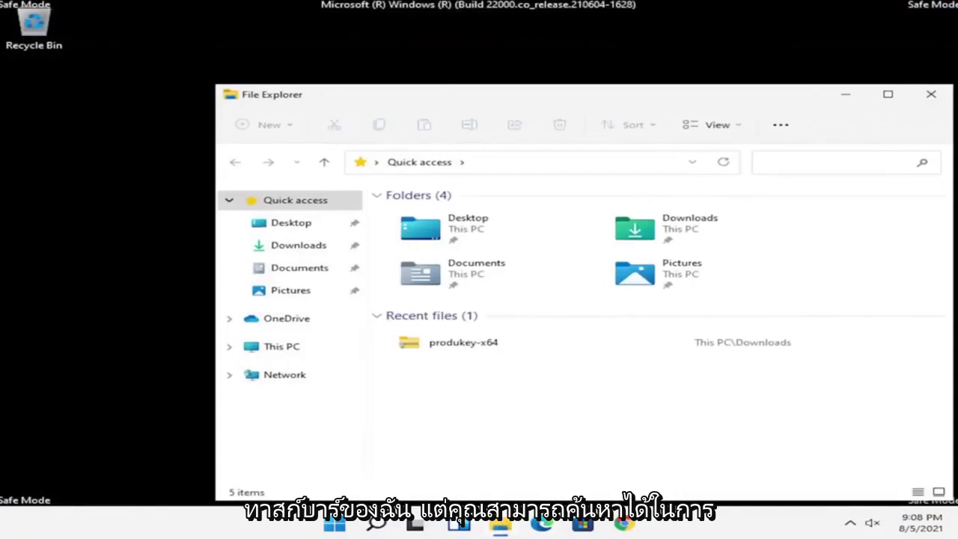
{"action": "left_click_drag", "start_coordinate": [453, 94], "coordinate": [347, 60]}
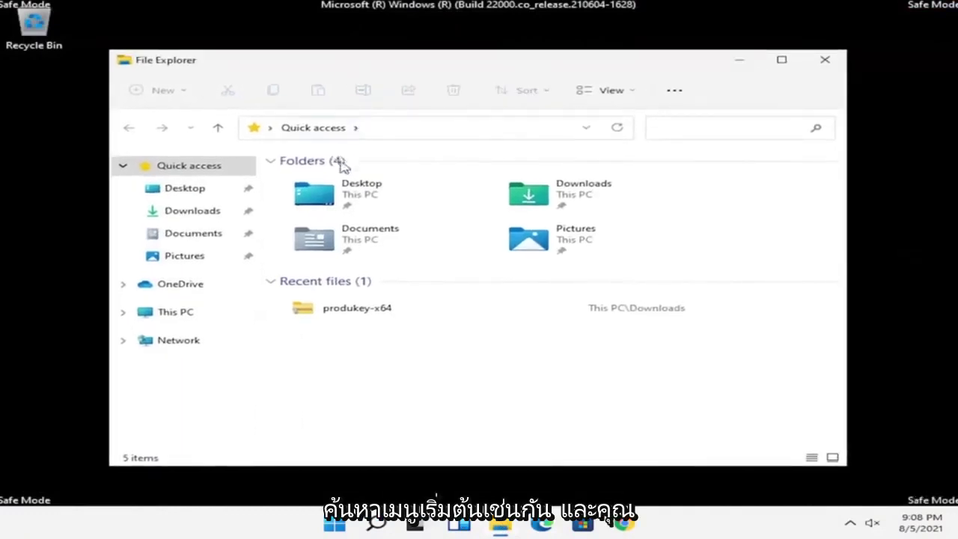
{"action": "left_click", "coordinate": [201, 313]}
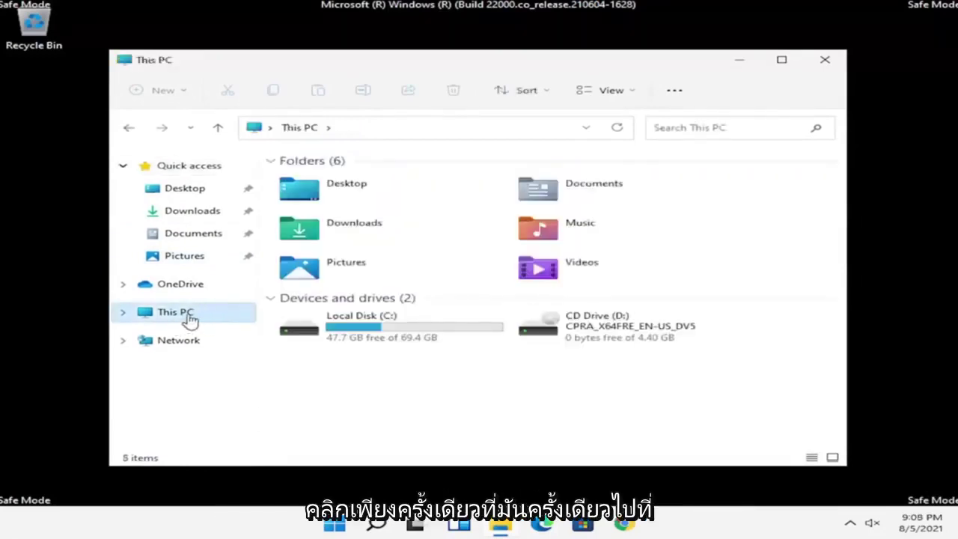
{"action": "double_click", "coordinate": [377, 329]}
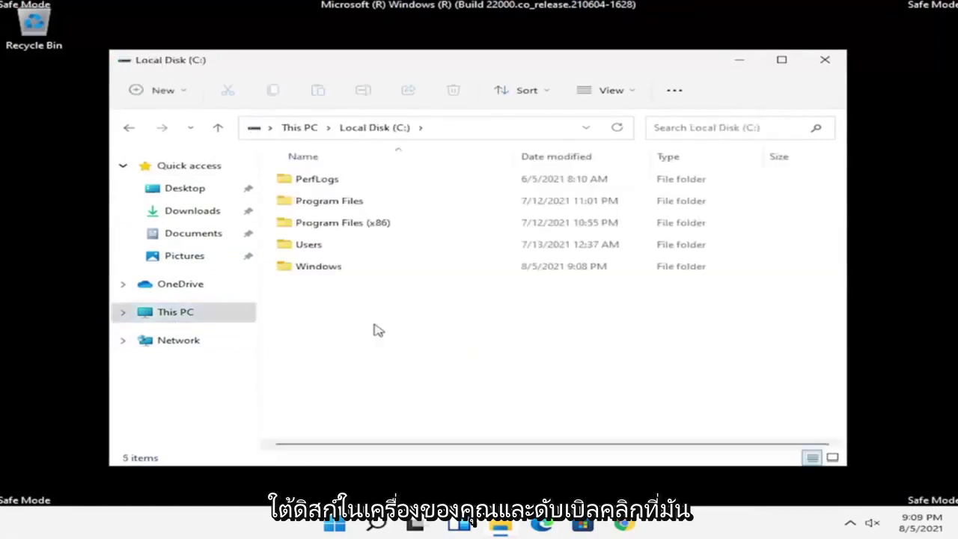
{"action": "left_click", "coordinate": [360, 274]}
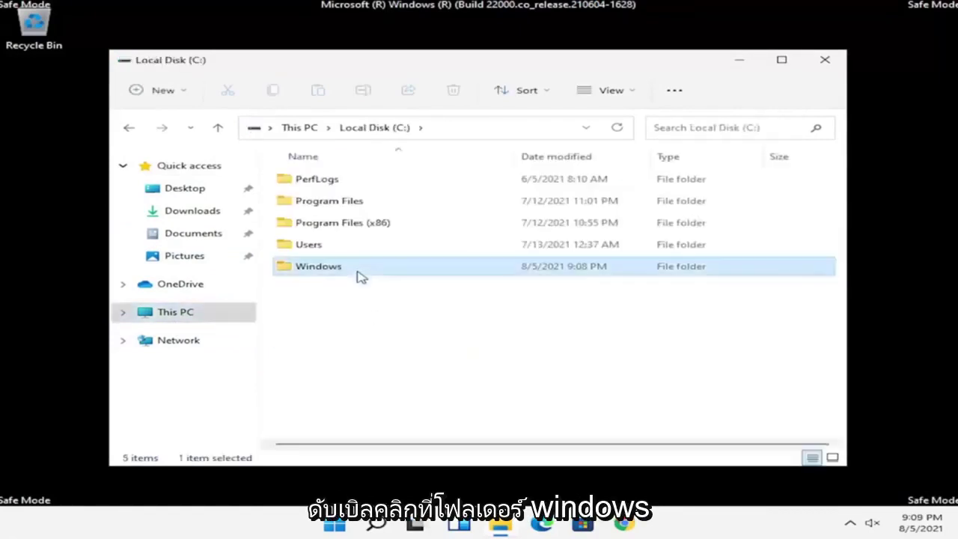
{"action": "double_click", "coordinate": [359, 275]}
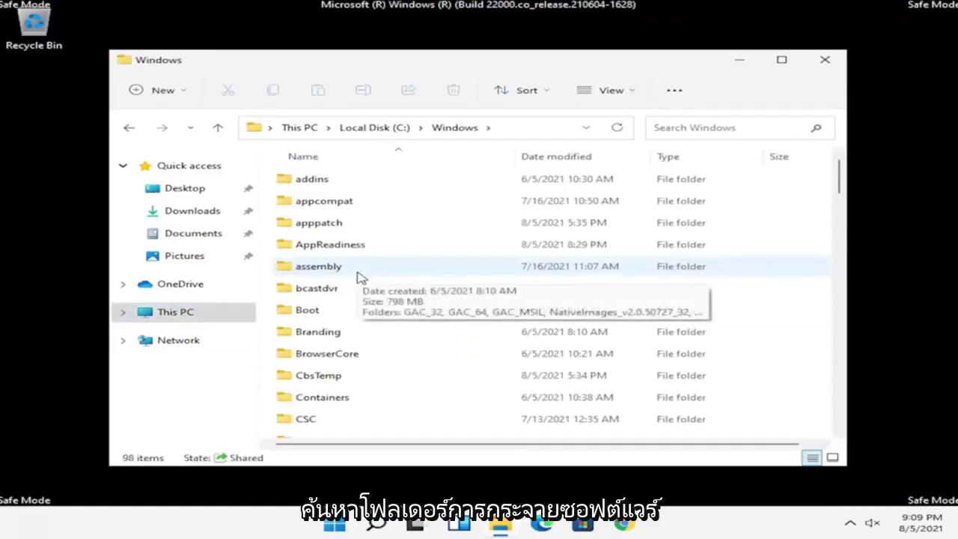
Open the Download folder inside the SoftwareDistribution folder
{"action": "scroll", "coordinate": [359, 284], "scroll_direction": "down", "scroll_amount": 5}
{"action": "scroll", "coordinate": [359, 292], "scroll_direction": "down", "scroll_amount": 15}
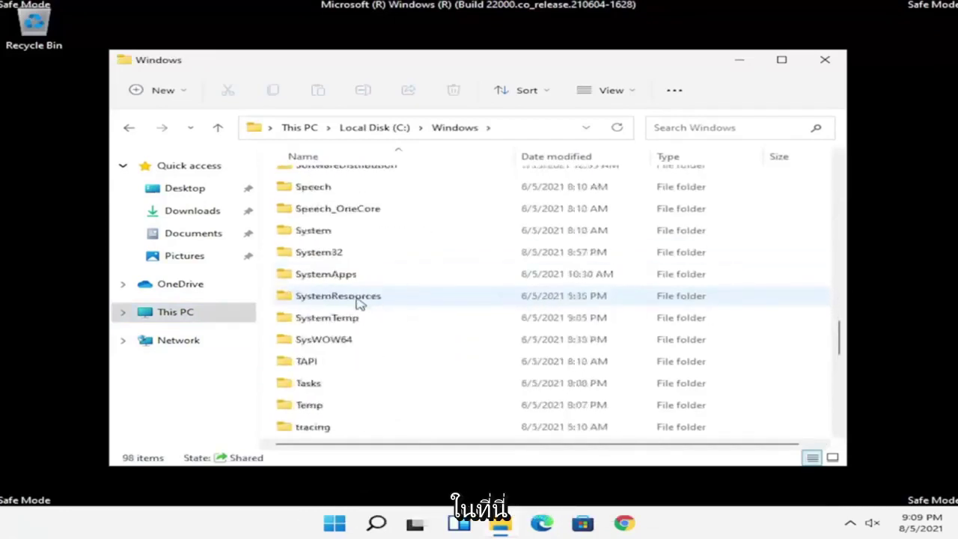
{"action": "scroll", "coordinate": [342, 309], "scroll_direction": "up", "scroll_amount": 2}
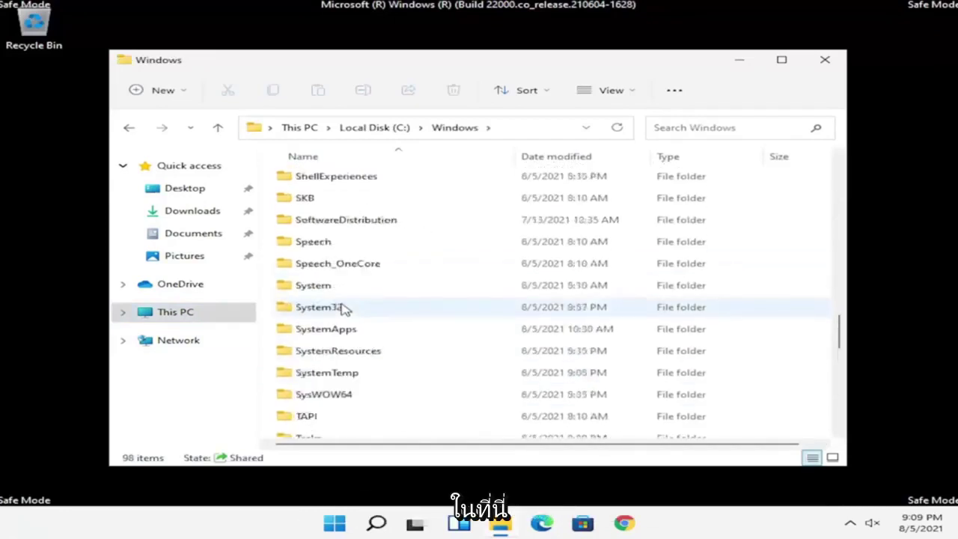
{"action": "double_click", "coordinate": [358, 221]}
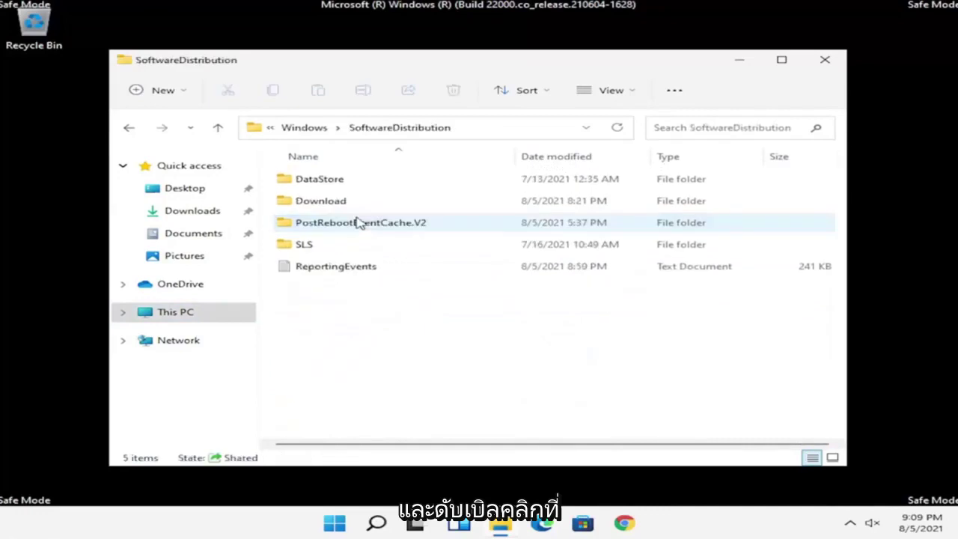
{"action": "left_click", "coordinate": [322, 205]}
{"action": "double_click", "coordinate": [322, 202]}
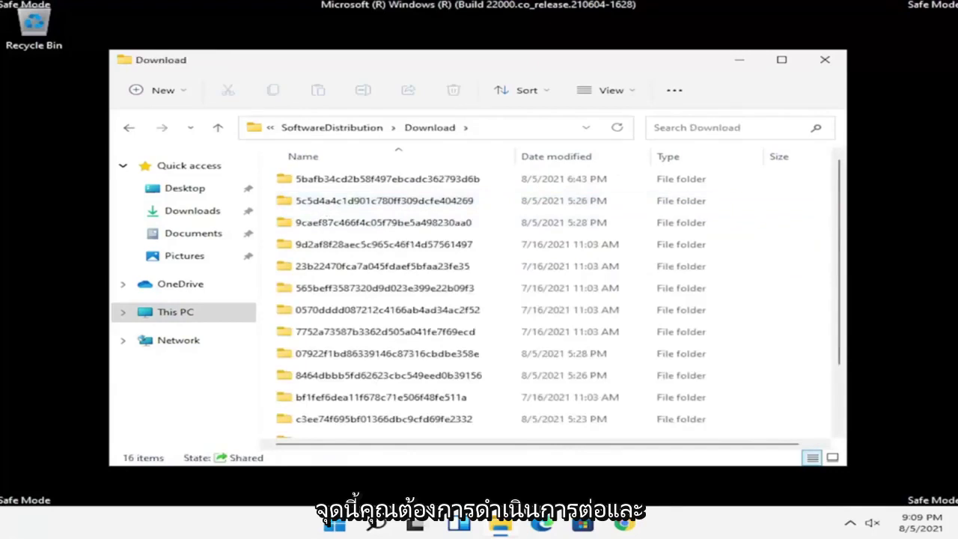
Delete all files and folders in the SoftwareDistribution Download folder and close File Explorer
{"action": "left_click", "coordinate": [471, 287]}
{"action": "scroll", "coordinate": [464, 255], "scroll_direction": "down", "scroll_amount": 2}
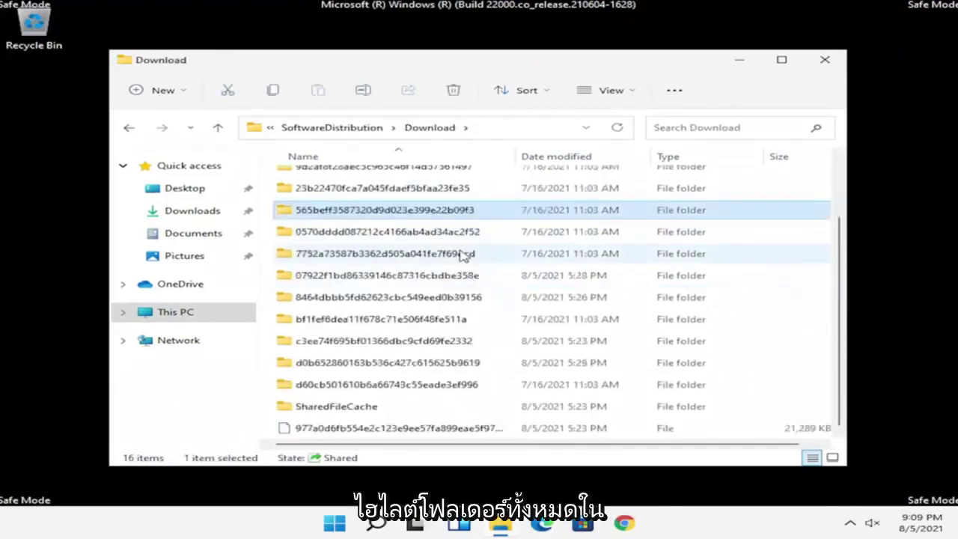
{"action": "scroll", "coordinate": [464, 254], "scroll_direction": "up", "scroll_amount": 2}
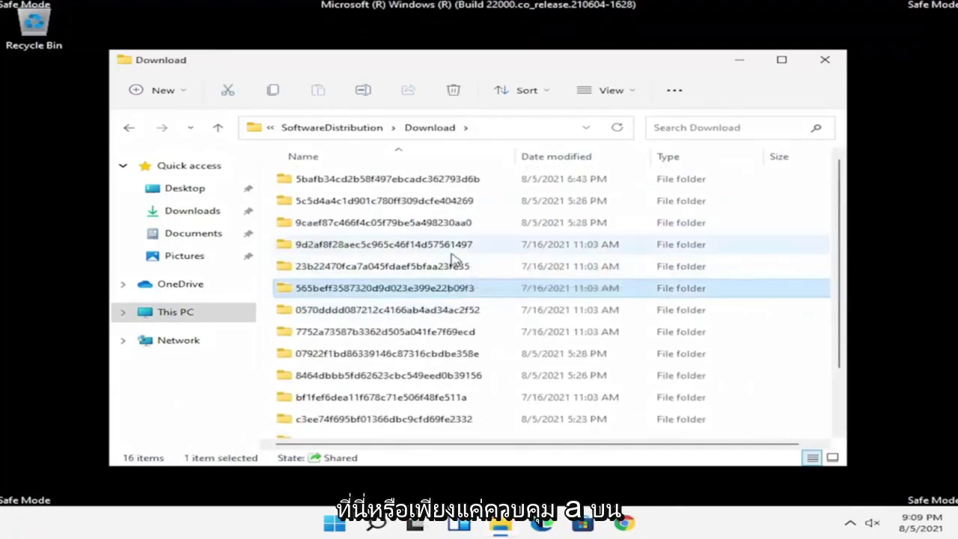
{"action": "key", "text": "ctrl+a"}
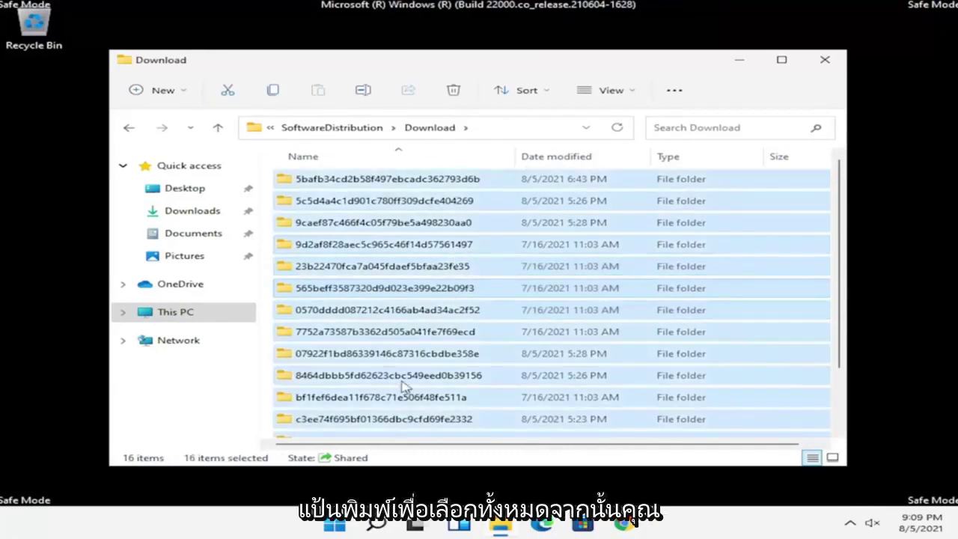
{"action": "right_click", "coordinate": [443, 263]}
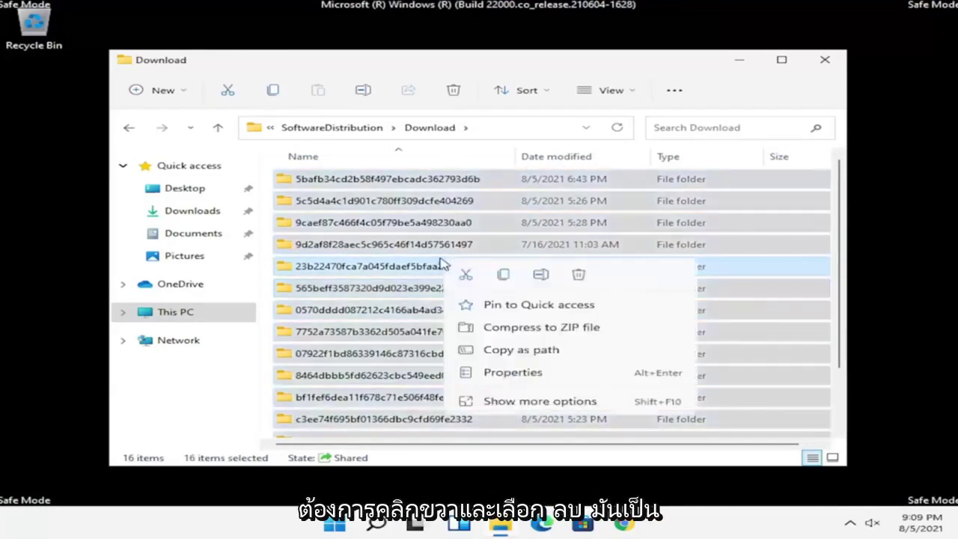
{"action": "left_click", "coordinate": [579, 275]}
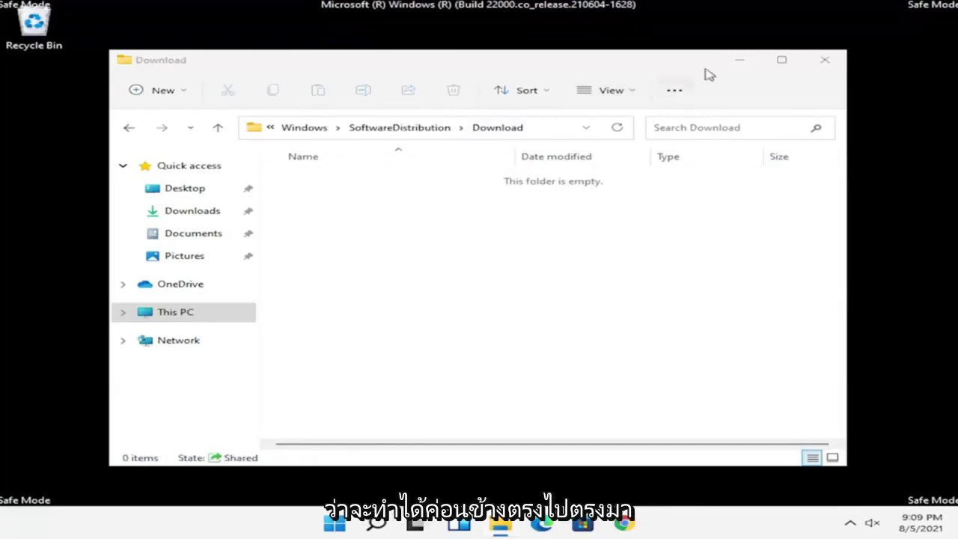
{"action": "left_click", "coordinate": [826, 61]}
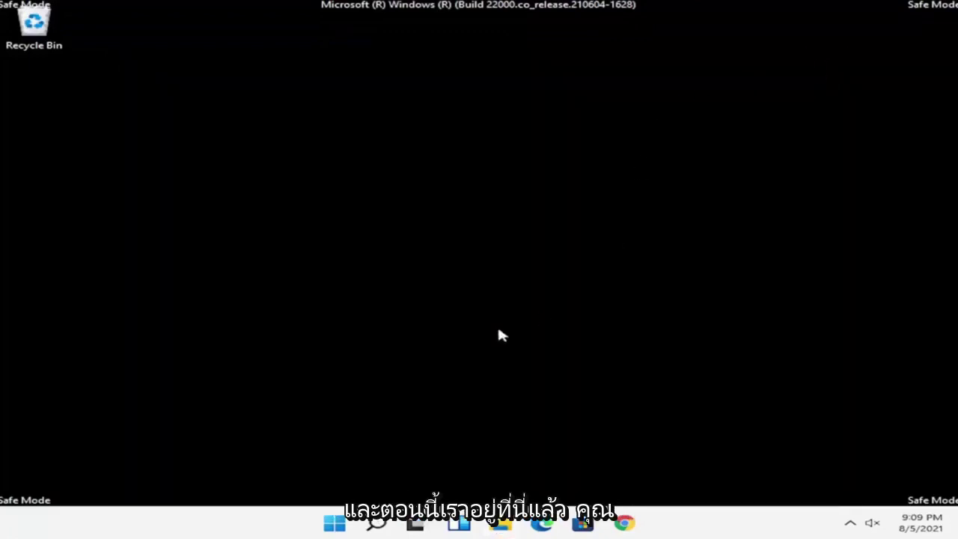
{"action": "left_click", "coordinate": [376, 522]}
{"action": "left_click", "coordinate": [376, 522]}
{"action": "left_click", "coordinate": [376, 523]}
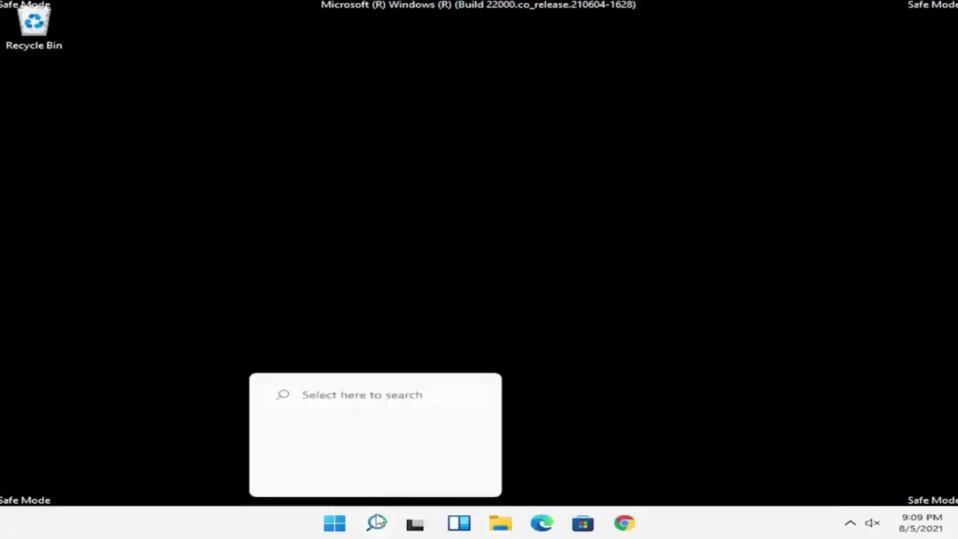
{"action": "left_click", "coordinate": [347, 398]}
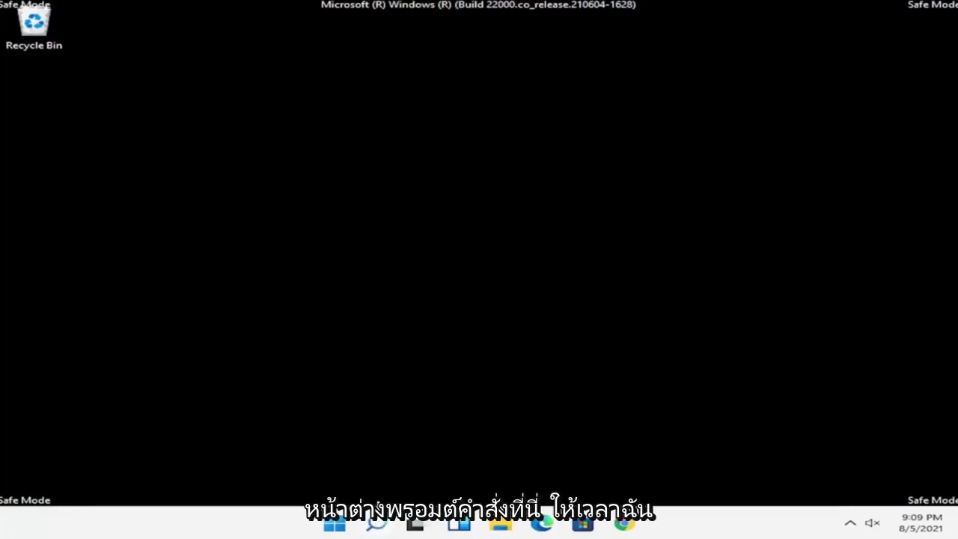
{"action": "right_click", "coordinate": [376, 526]}
{"action": "key", "text": "Escape"}
{"action": "left_click", "coordinate": [336, 523]}
{"action": "key", "text": "Right"}
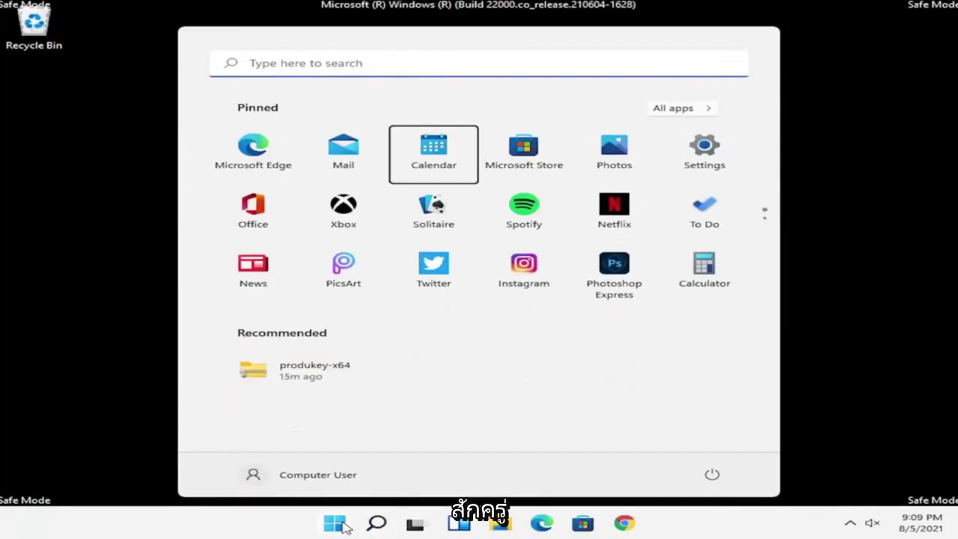
{"action": "key", "text": "Right"}
{"action": "left_click", "coordinate": [349, 66]}
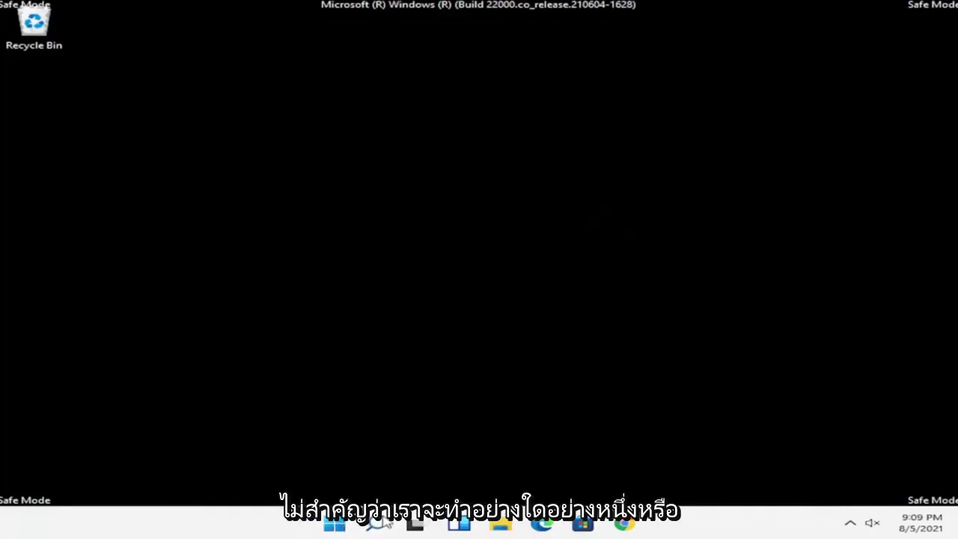
{"action": "left_click", "coordinate": [383, 522]}
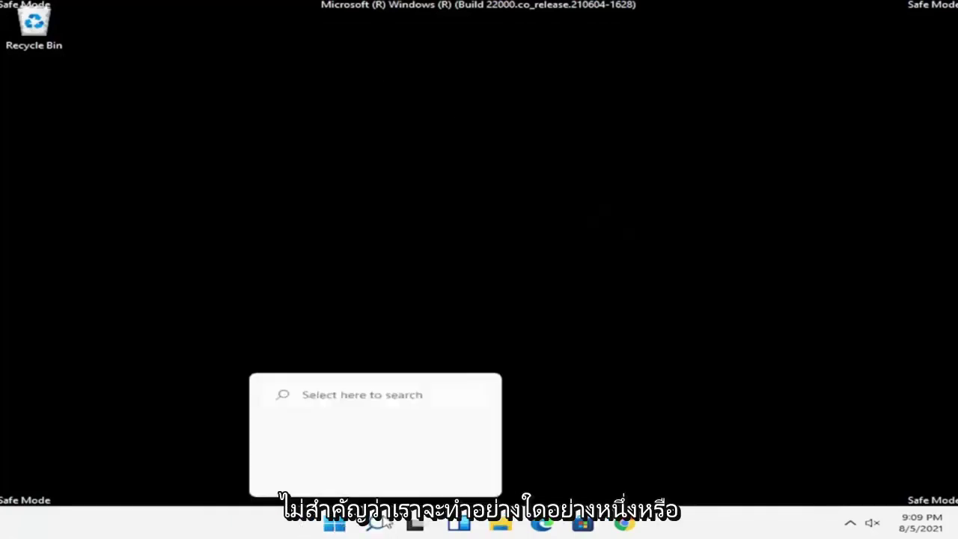
{"action": "left_click", "coordinate": [383, 522]}
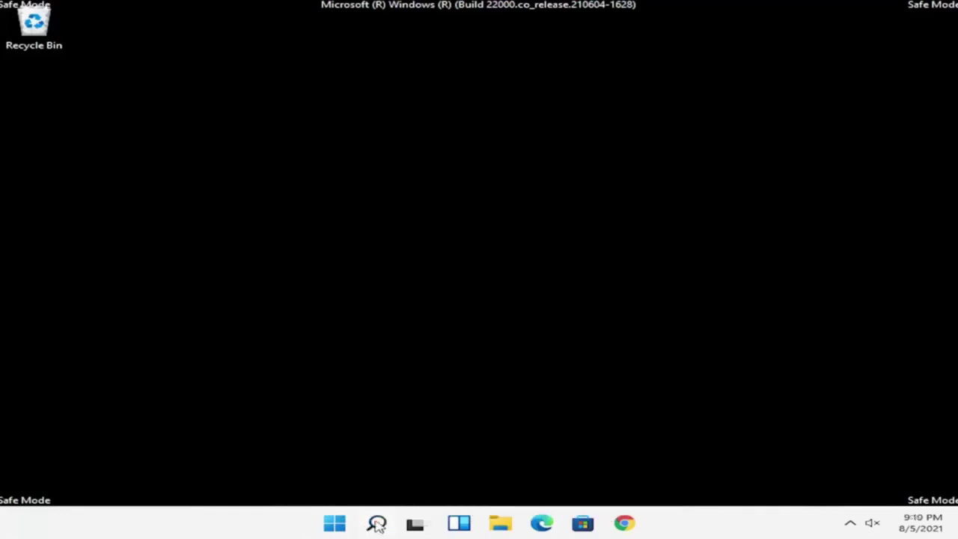
{"action": "right_click", "coordinate": [376, 523]}
{"action": "right_click", "coordinate": [334, 523]}
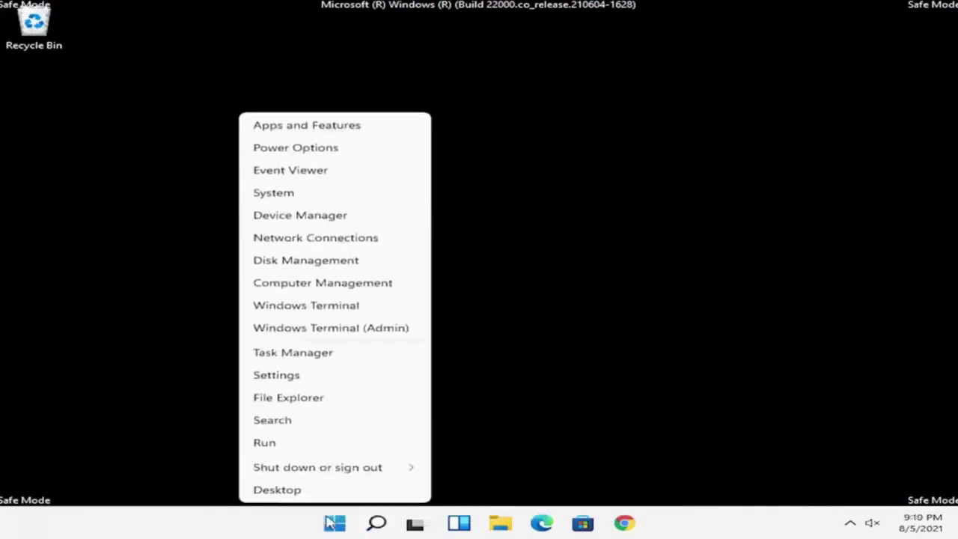
{"action": "left_click", "coordinate": [285, 420]}
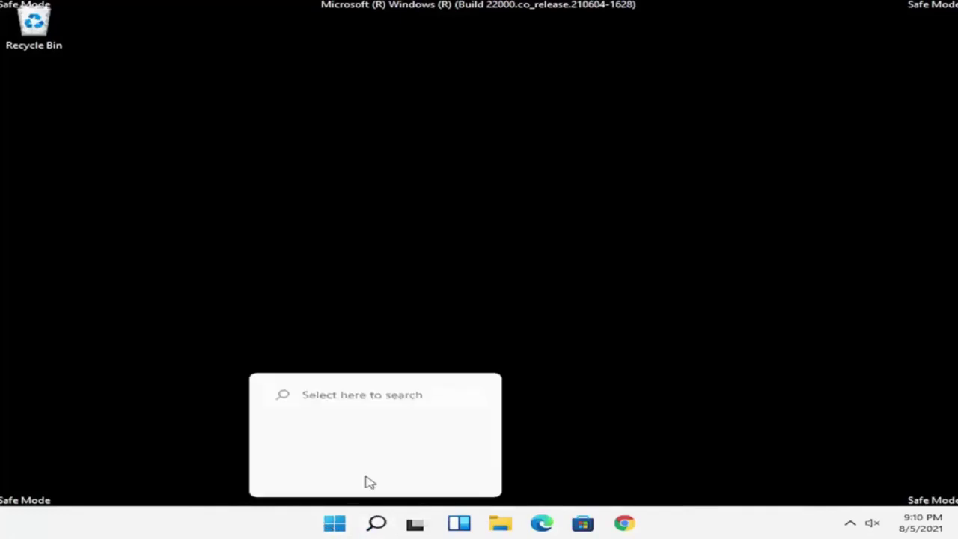
{"action": "left_click", "coordinate": [345, 397]}
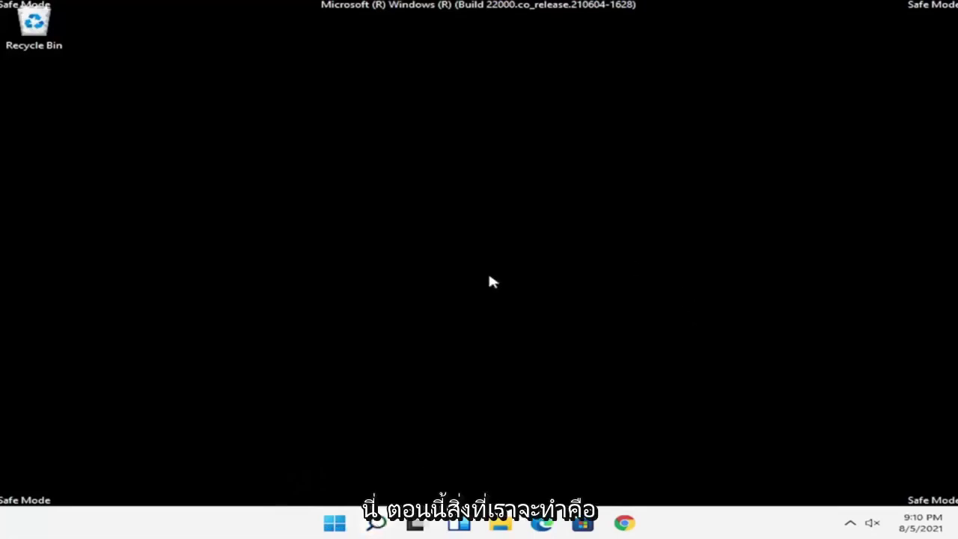
Run cmd as a new administrative task from Task Manager and close Task Manager
{"action": "right_click", "coordinate": [335, 523]}
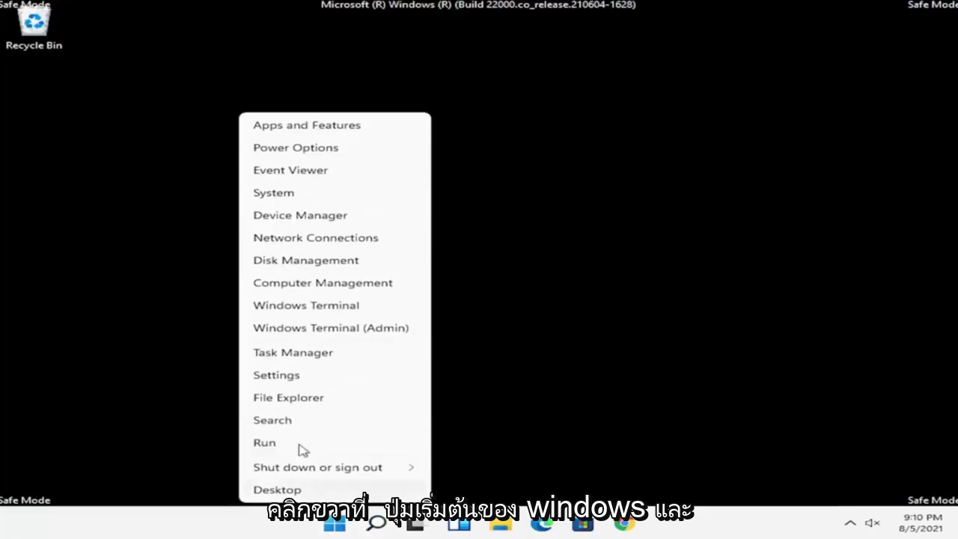
{"action": "left_click", "coordinate": [289, 352]}
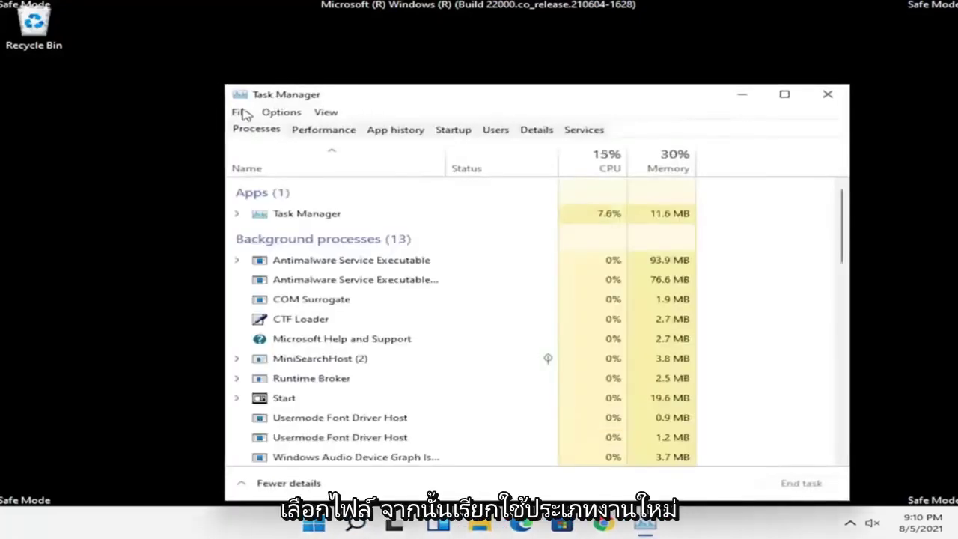
{"action": "left_click", "coordinate": [241, 111]}
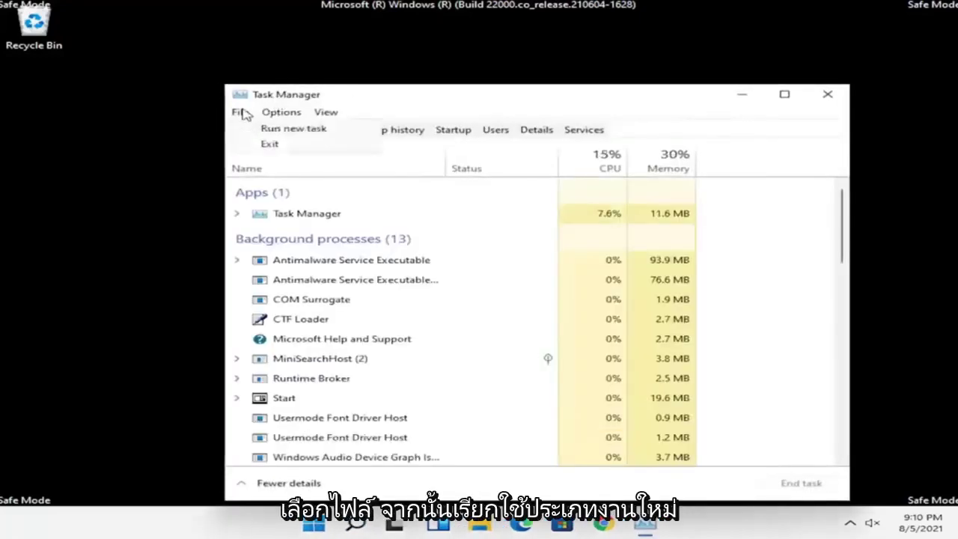
{"action": "left_click", "coordinate": [330, 135]}
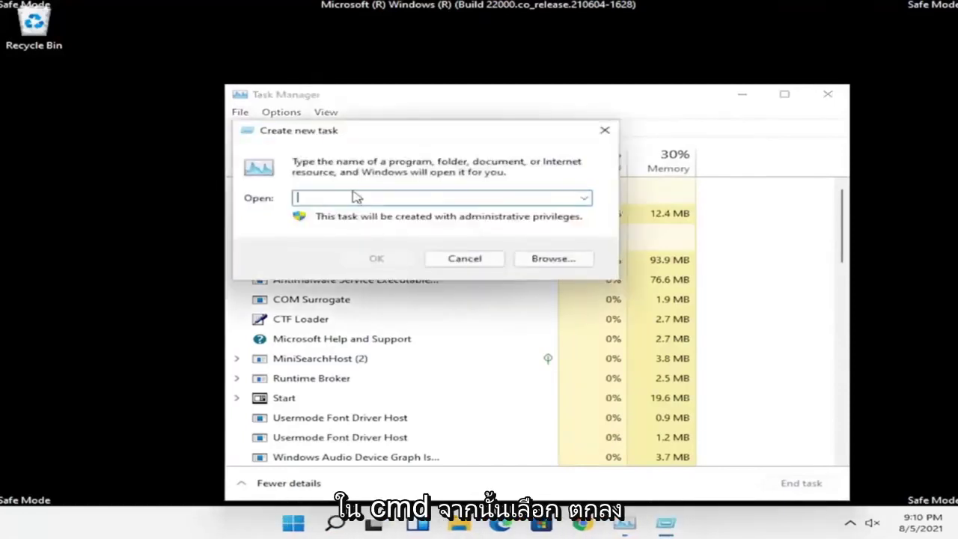
{"action": "type", "text": "cmd"}
{"action": "left_click", "coordinate": [379, 260]}
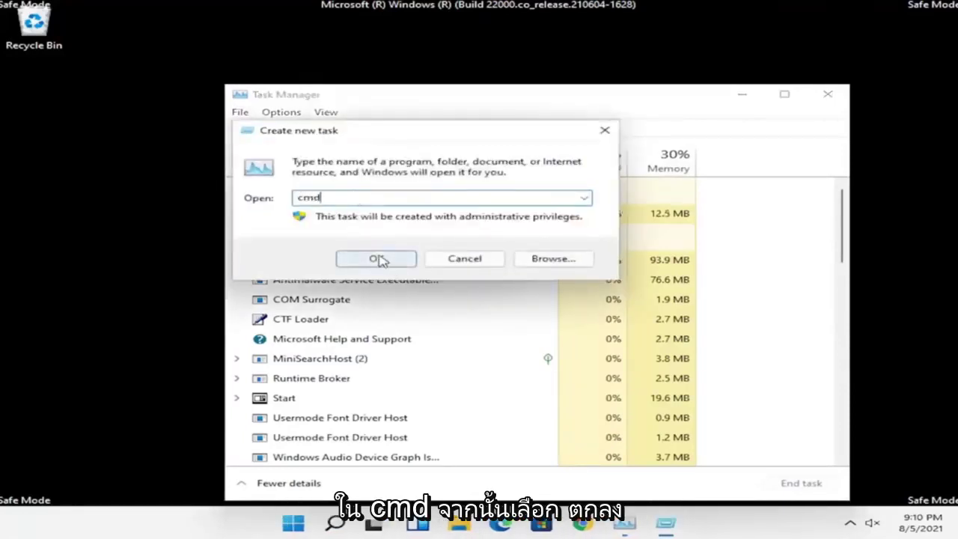
{"action": "left_click", "coordinate": [827, 95]}
Run sfc /scannow in the Command Prompt and close the window once the scan completes
{"action": "type", "text": "s"}
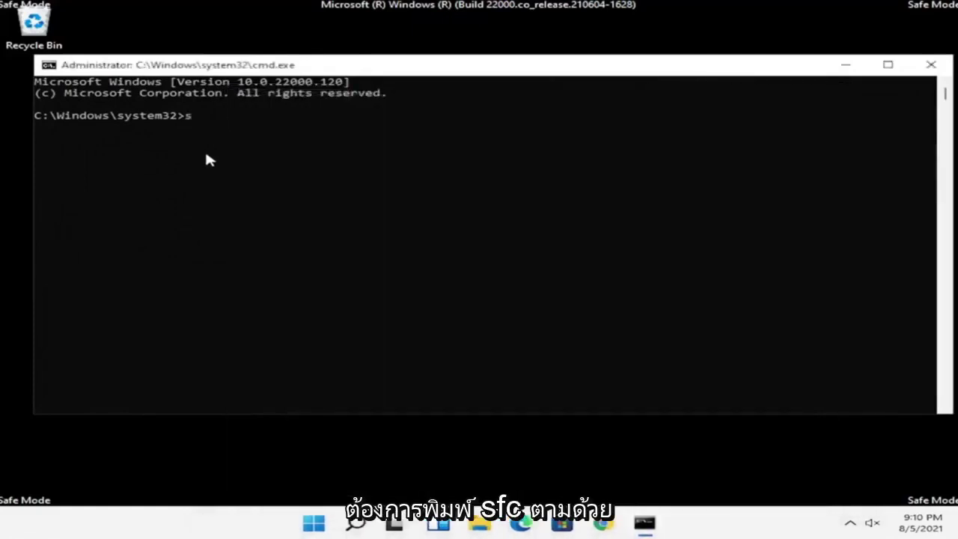
{"action": "type", "text": "fc /scannow"}
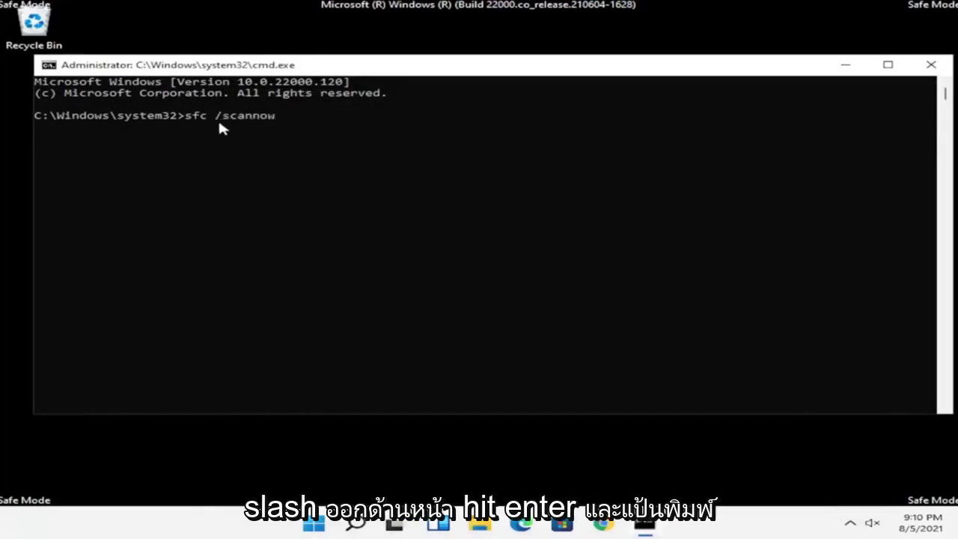
{"action": "key", "text": "Return"}
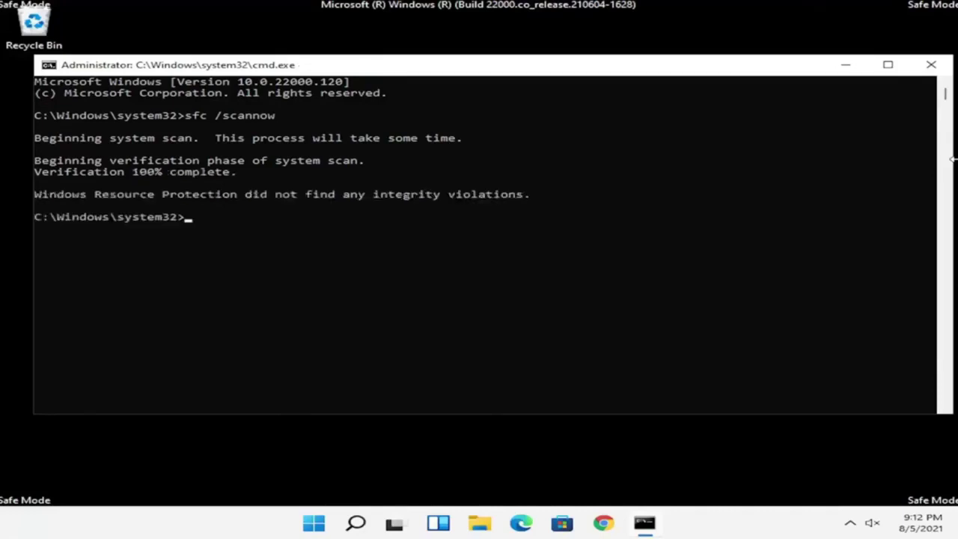
{"action": "left_click", "coordinate": [933, 69]}
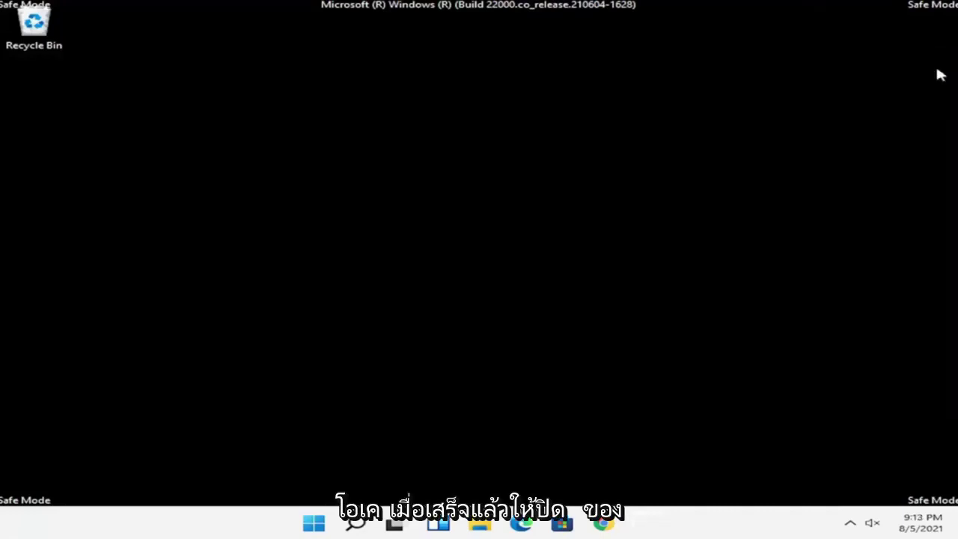
Restart the computer to leave Safe Mode
{"action": "right_click", "coordinate": [335, 523]}
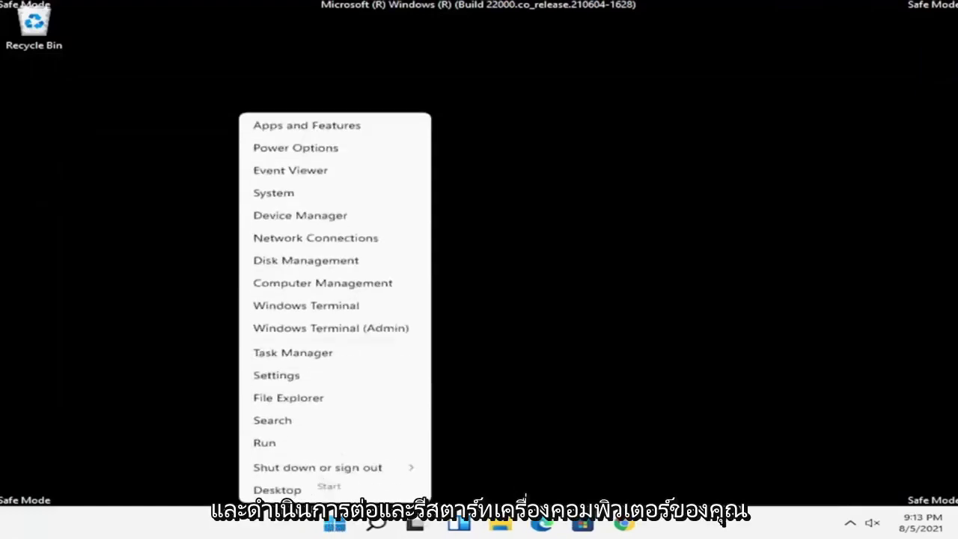
{"action": "left_click", "coordinate": [817, 407]}
{"action": "right_click", "coordinate": [336, 523]}
{"action": "mouse_move", "coordinate": [310, 466]}
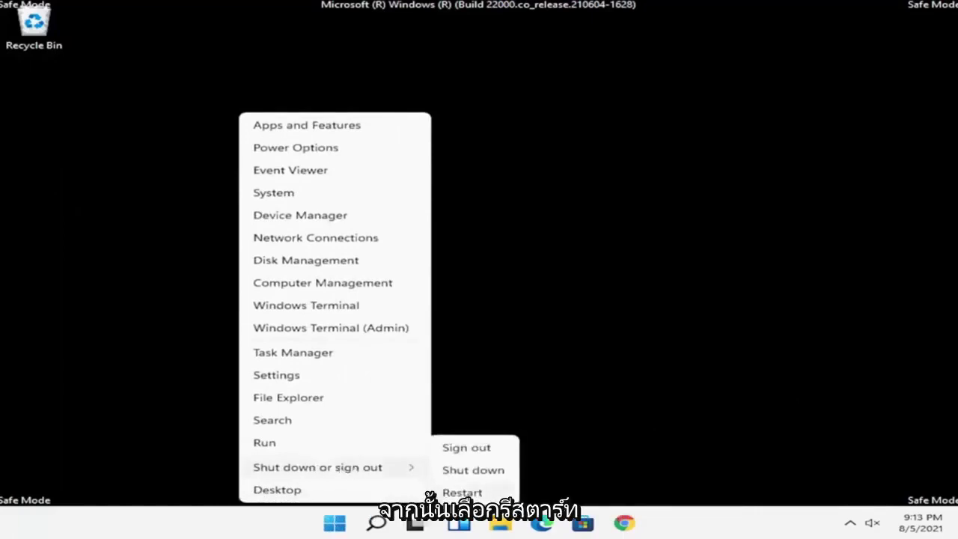
{"action": "left_click", "coordinate": [461, 493]}
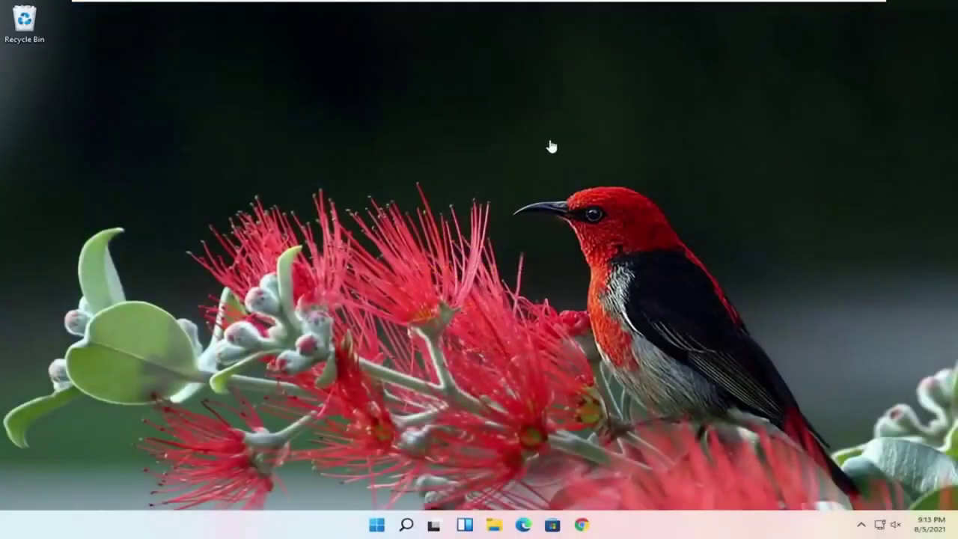
Search Windows for updates, open the Windows Update settings, check for updates, and close Settings
{"action": "left_click", "coordinate": [406, 526]}
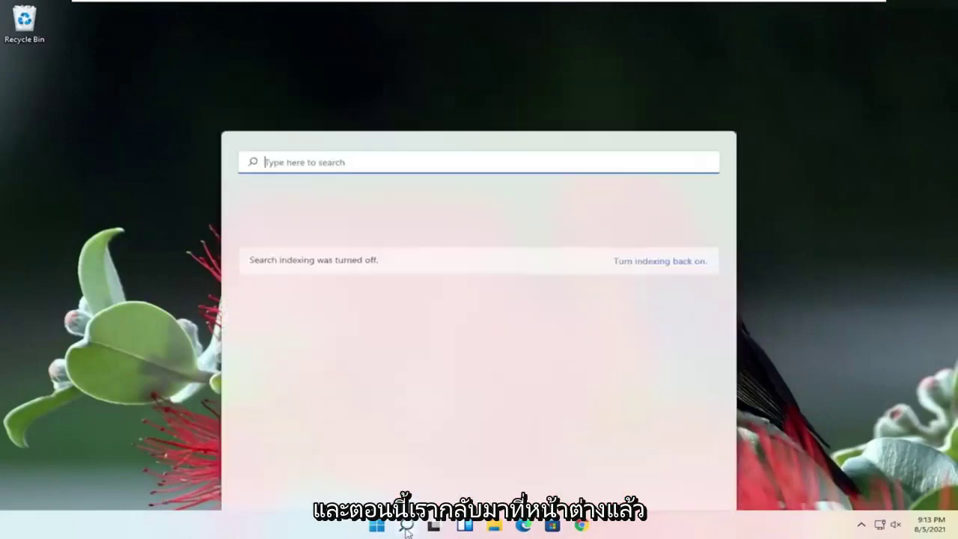
{"action": "type", "text": "updates"}
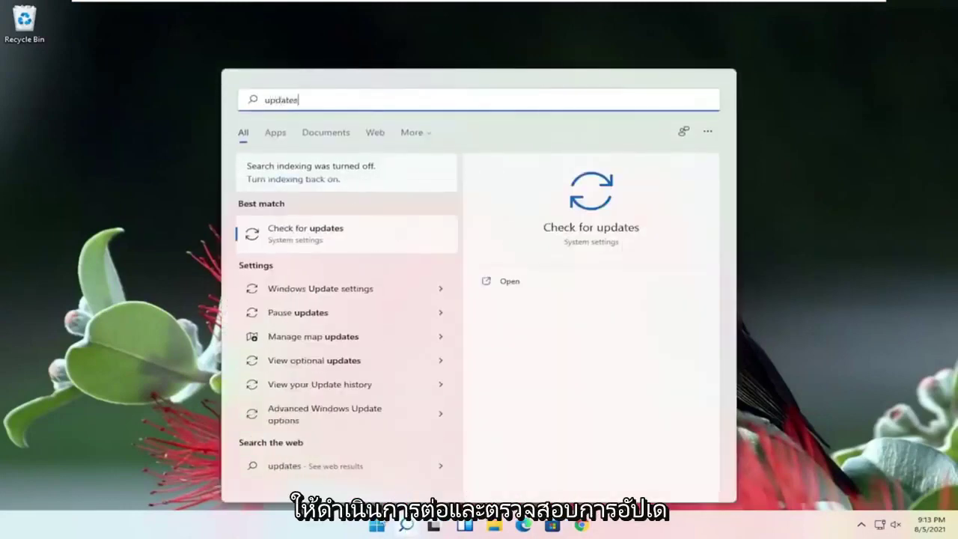
{"action": "left_click", "coordinate": [326, 237]}
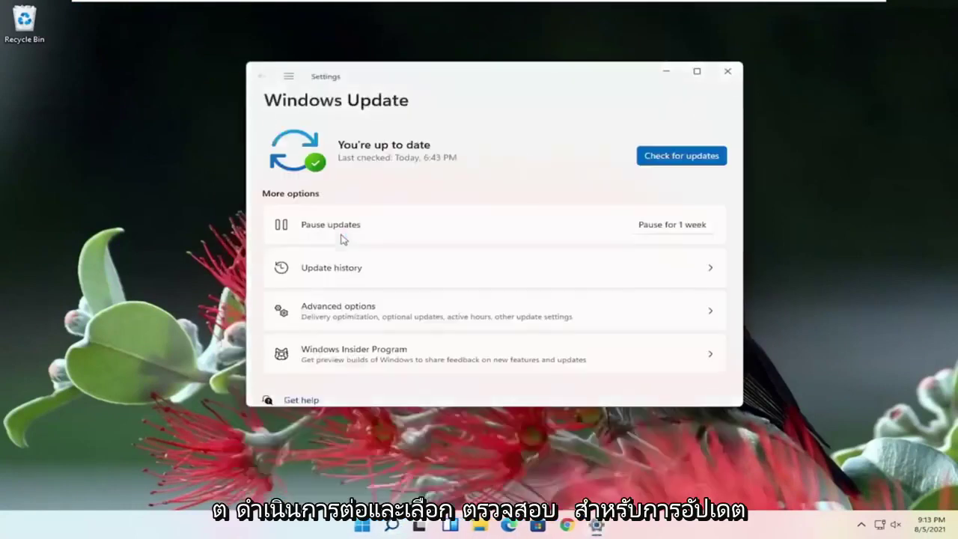
{"action": "left_click", "coordinate": [687, 157]}
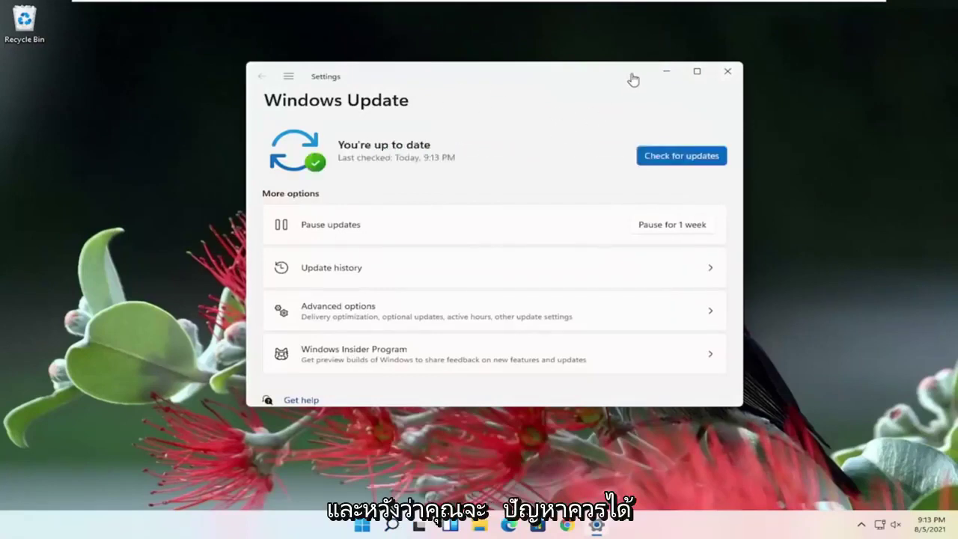
{"action": "left_click", "coordinate": [727, 71]}
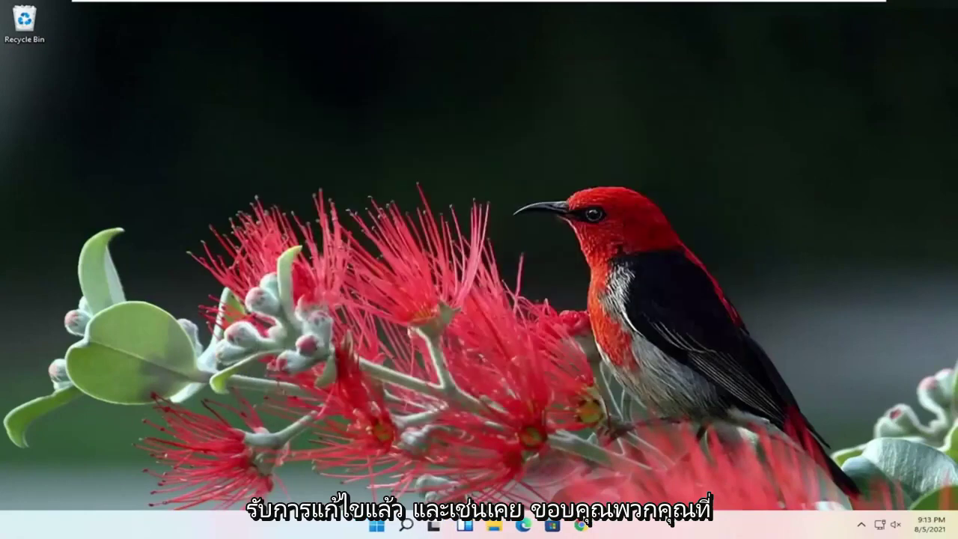